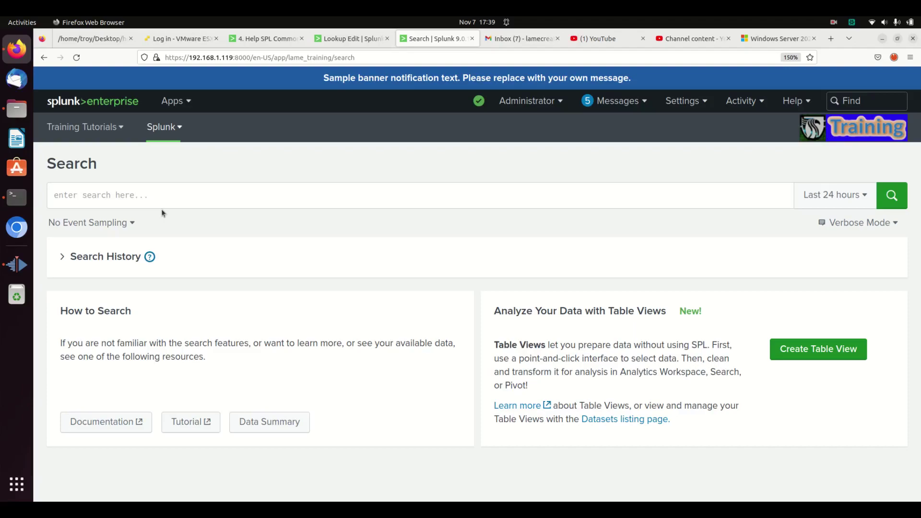
Run the search index=lame_training sourcetype="lame_conn" | head 10, choosing lame_conn from autocomplete.
left_click(145, 201)
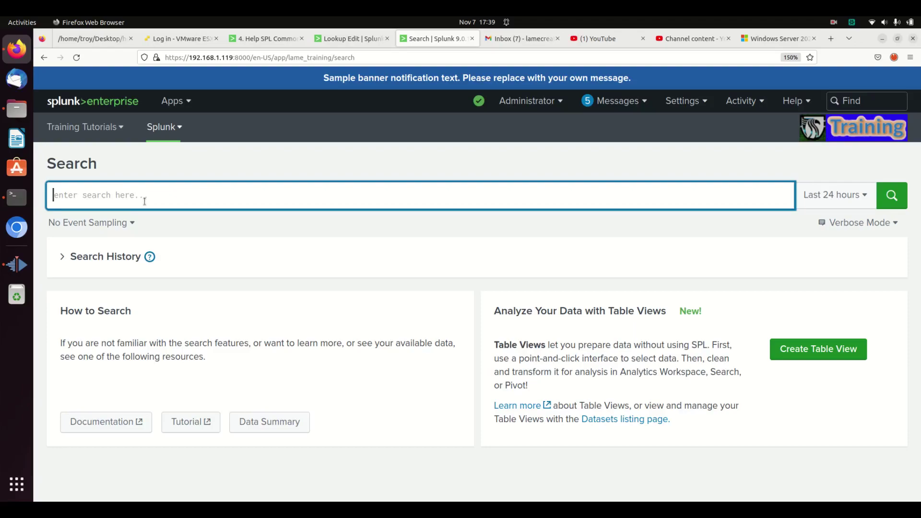
type("index=")
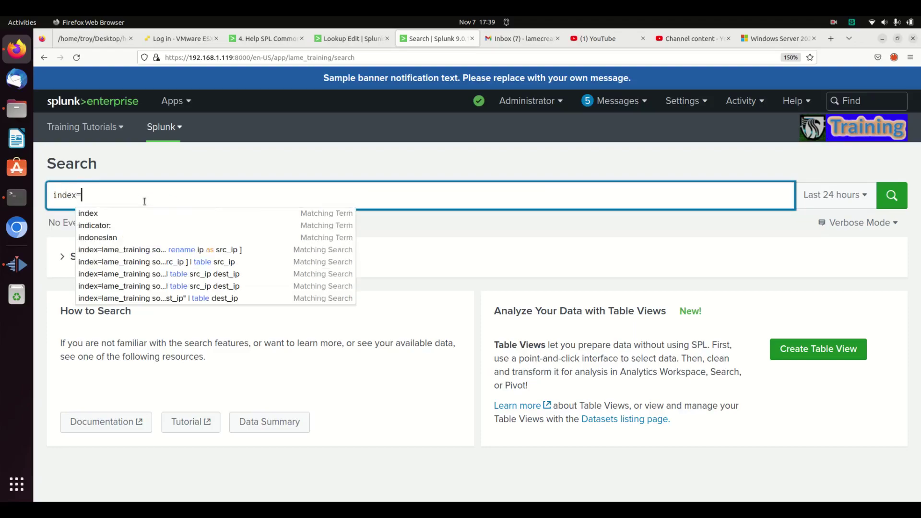
type("lame_training ")
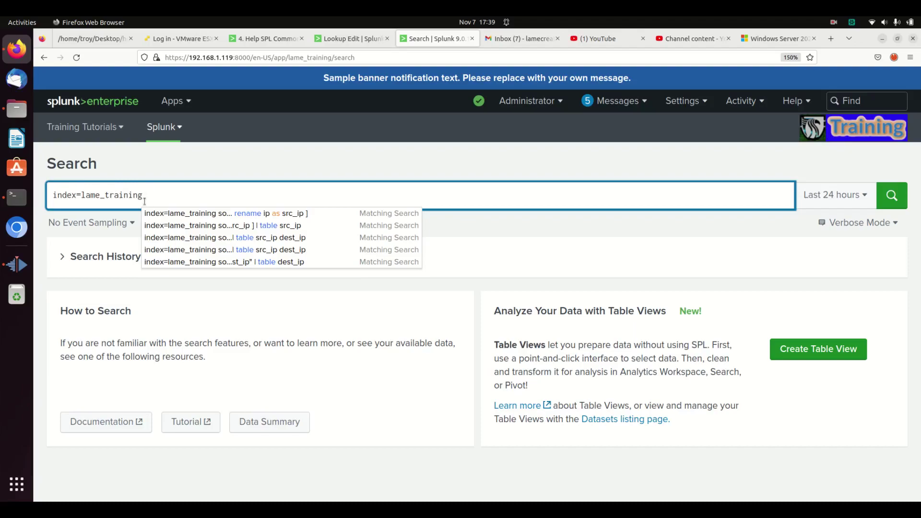
type("sourcet")
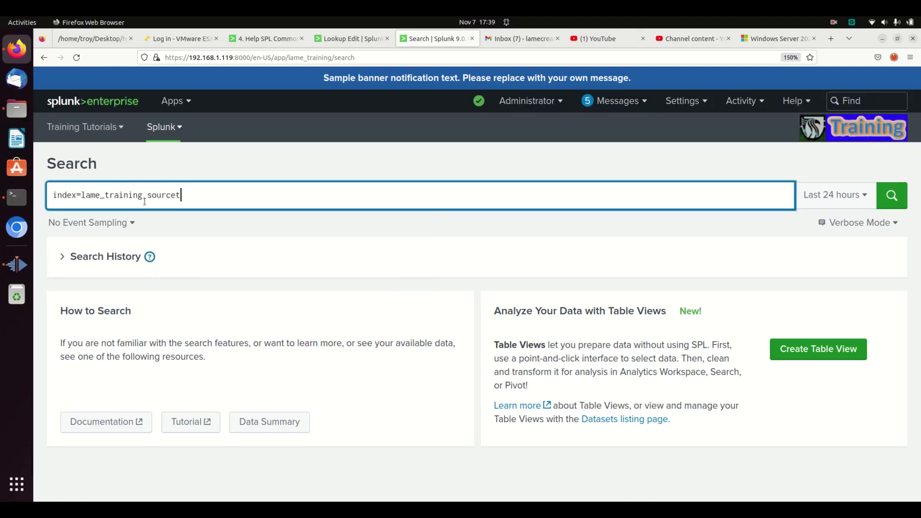
key("BackSpace")
type("type=corelight_conn")
key("BackSpace")
key("BackSpace")
key("BackSpace")
key("BackSpace")
key("BackSpace")
key("BackSpace")
key("BackSpace")
key("BackSpace")
key("BackSpace")
key("BackSpace")
key("BackSpace")
key("BackSpace")
key("BackSpace")
key("BackSpace")
key("BackSpace")
key("BackSpace")
type("e-lam")
key("BackSpace")
key("BackSpace")
key("BackSpace")
key("BackSpace")
type("=")
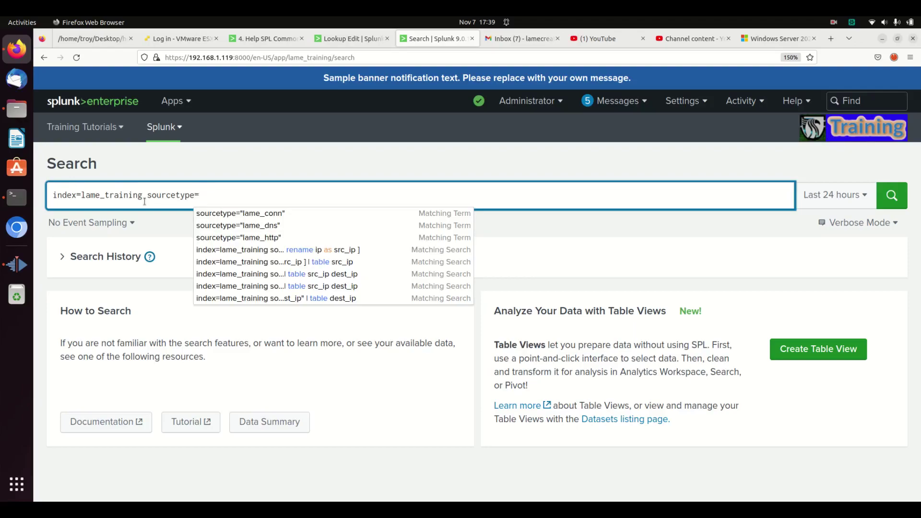
key("Down")
key("Return")
type("| he")
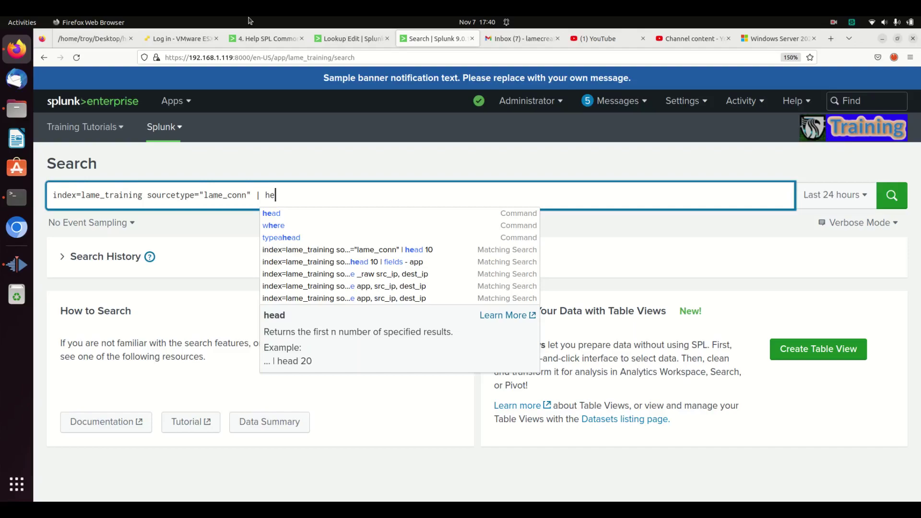
type("ad 10")
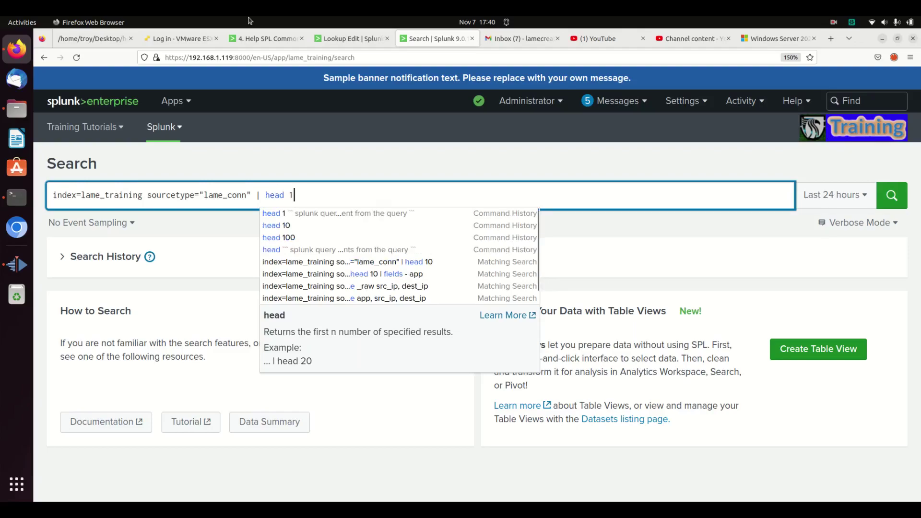
key("Return")
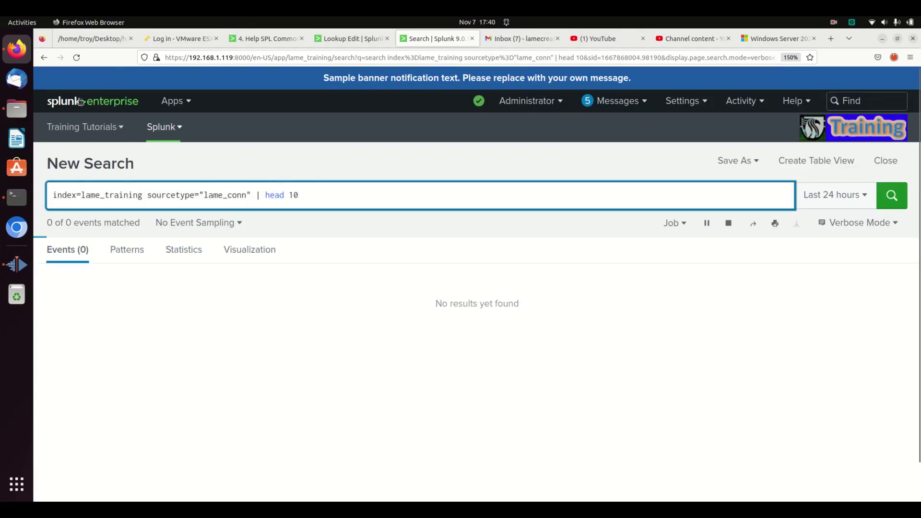
Scroll through the 10 lame_conn events and fields sidebar, then return to the top.
scroll(293, 343, "down", 4)
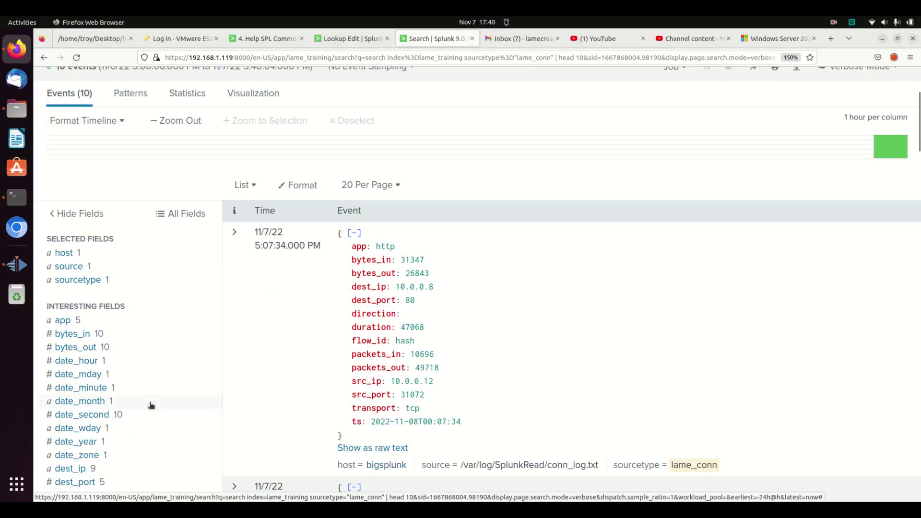
scroll(76, 407, "down", 2)
scroll(76, 406, "down", 2)
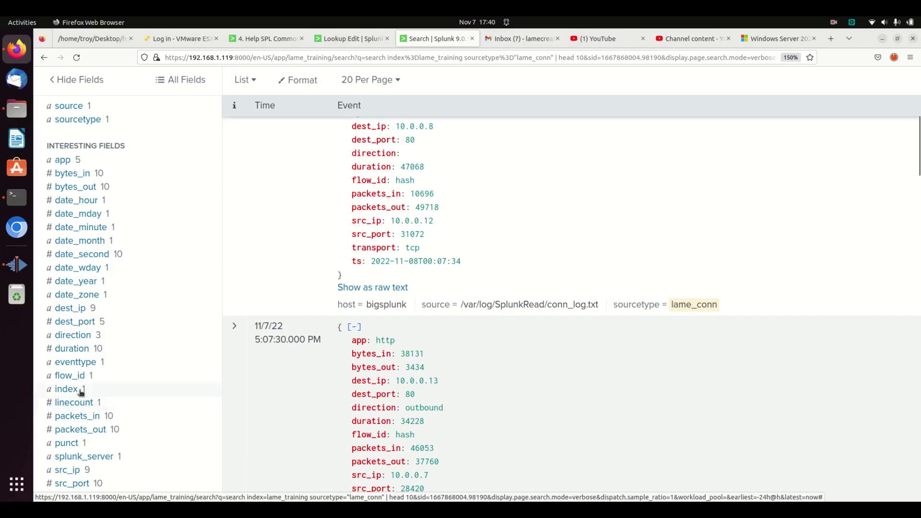
scroll(82, 389, "up", 3)
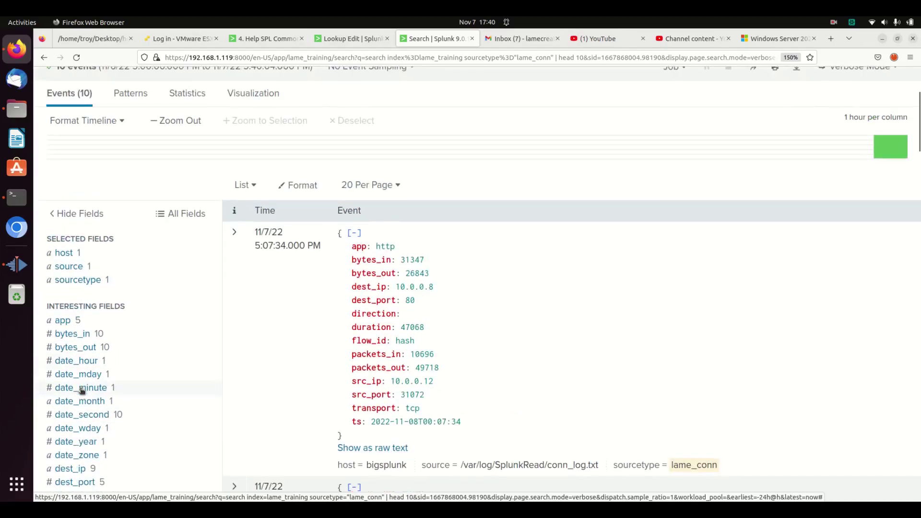
scroll(294, 365, "down", 5)
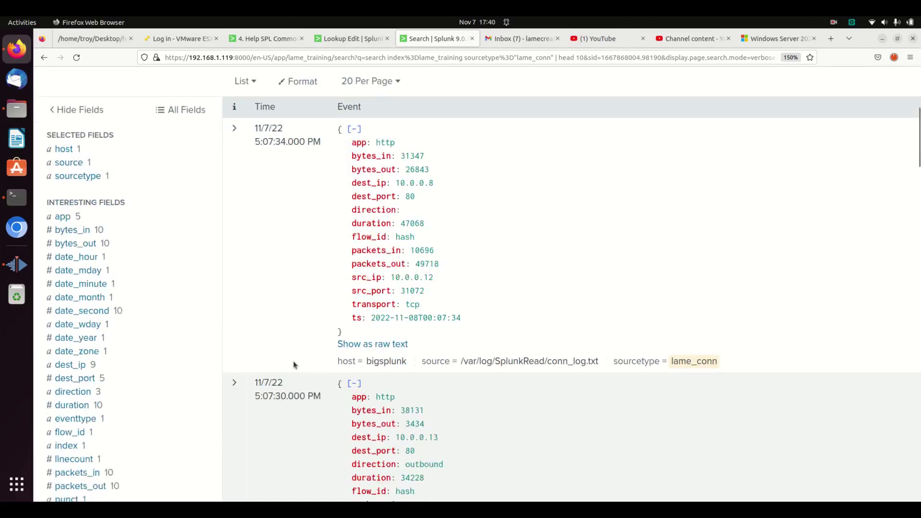
scroll(293, 363, "up", 8)
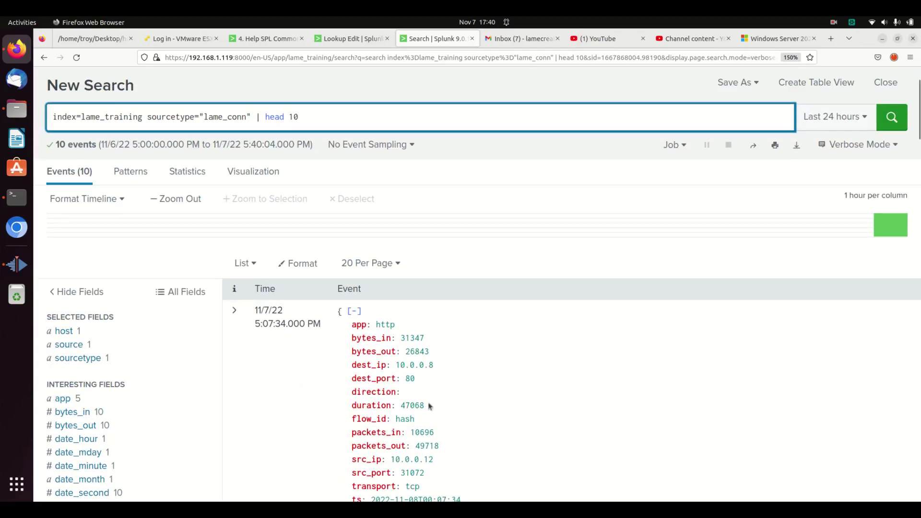
Append a second line '| fields + src_ip, dest_ip' to the query and rerun it.
key("shift+Return")
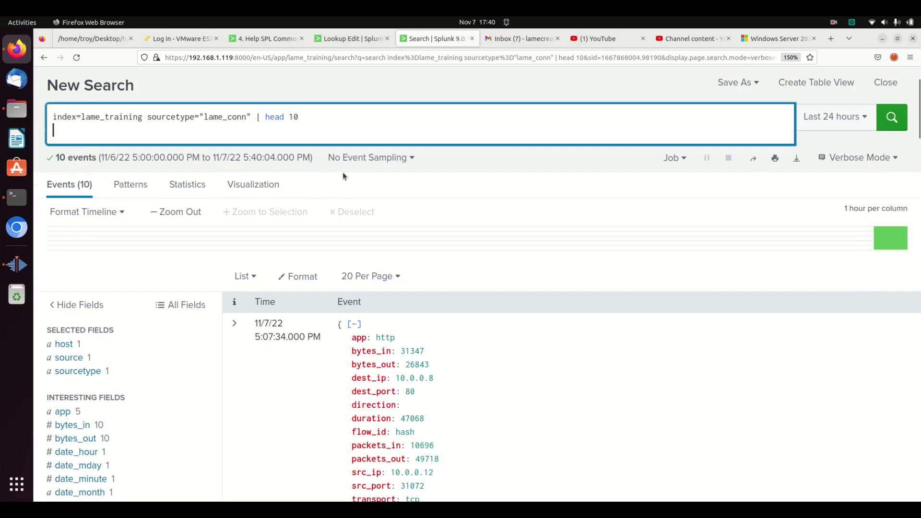
type("| fields +")
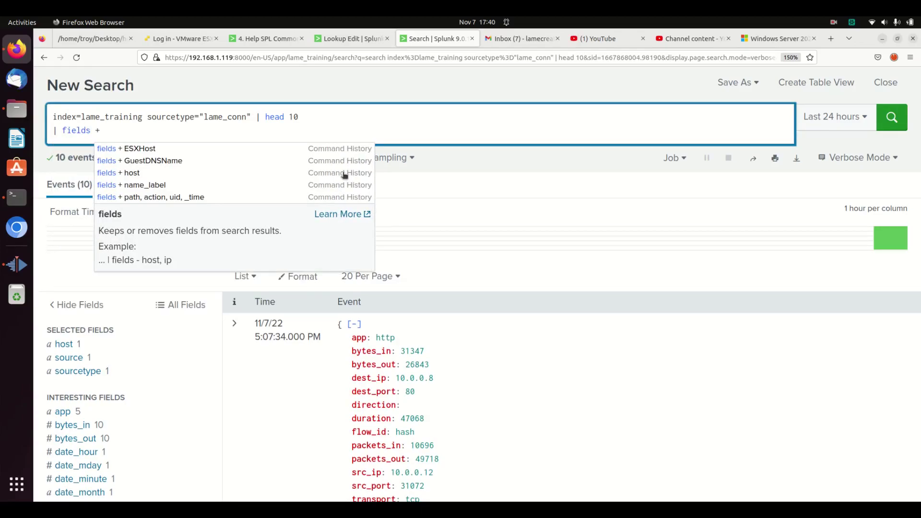
key("BackSpace")
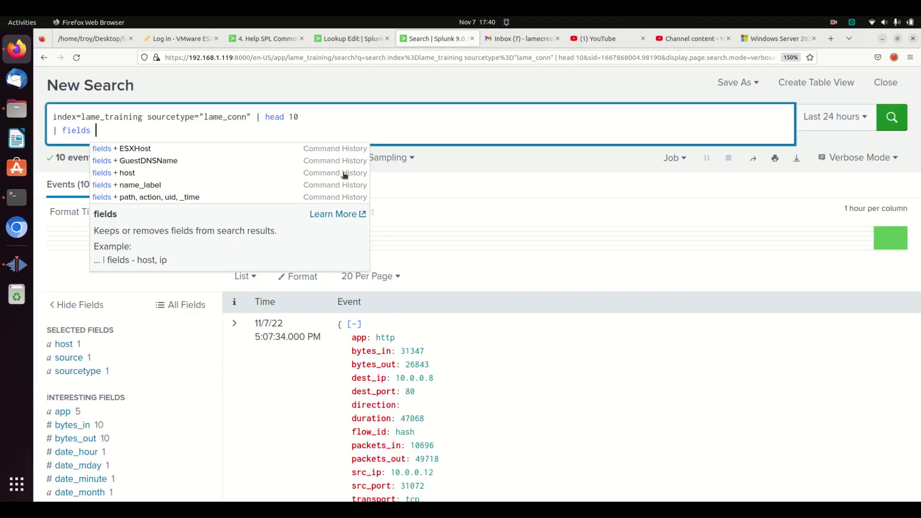
type("-")
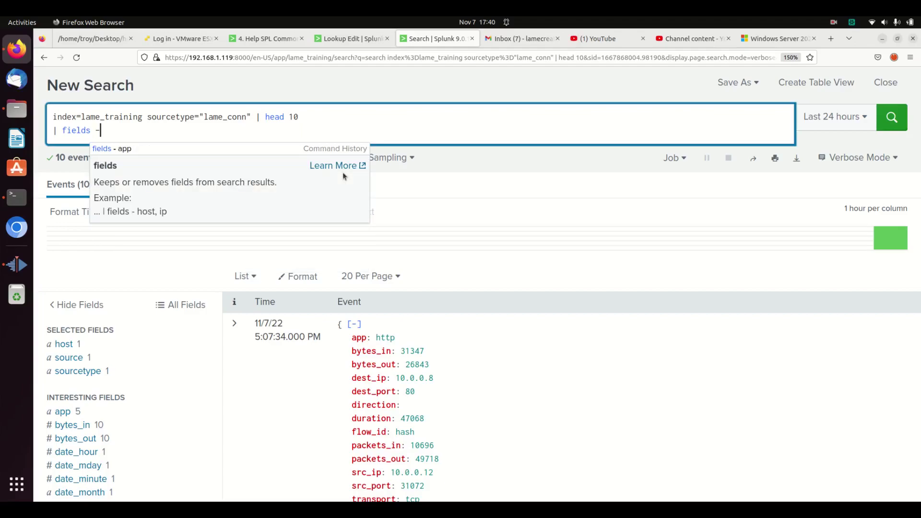
key("BackSpace")
type("+ ")
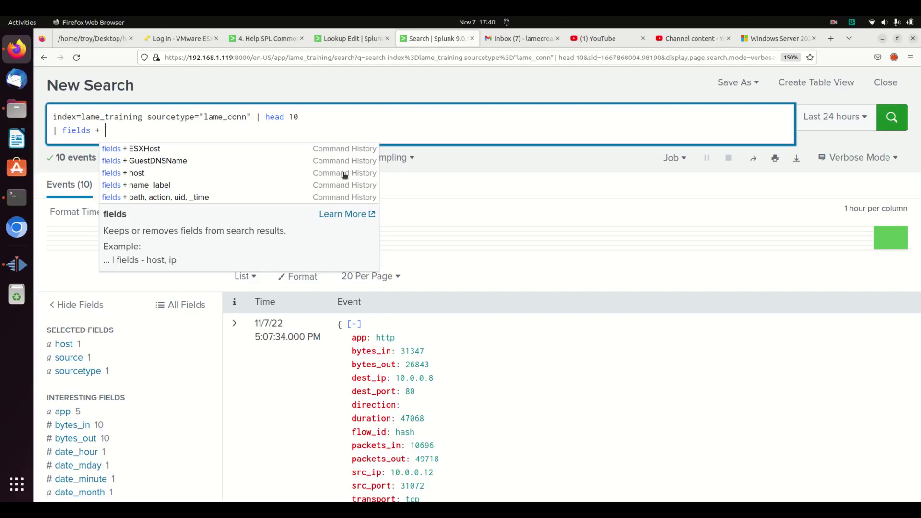
type("src_i")
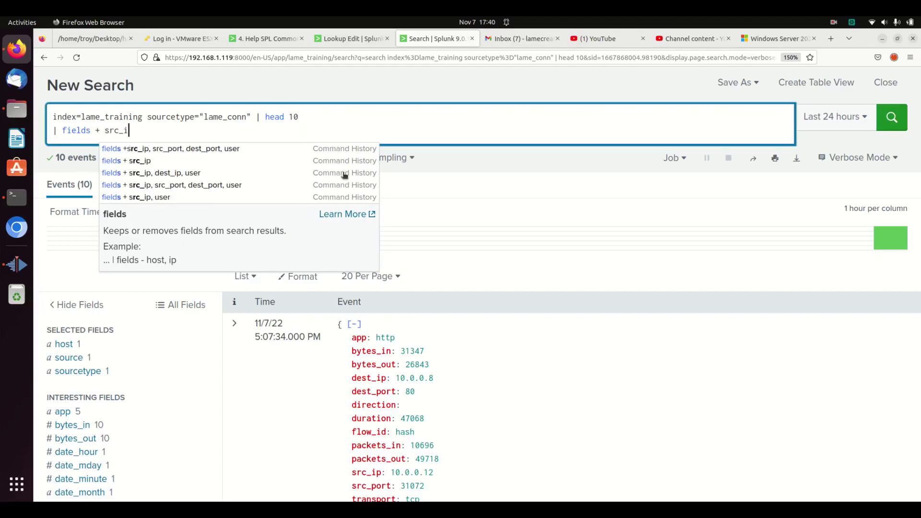
type("p, dest_ip")
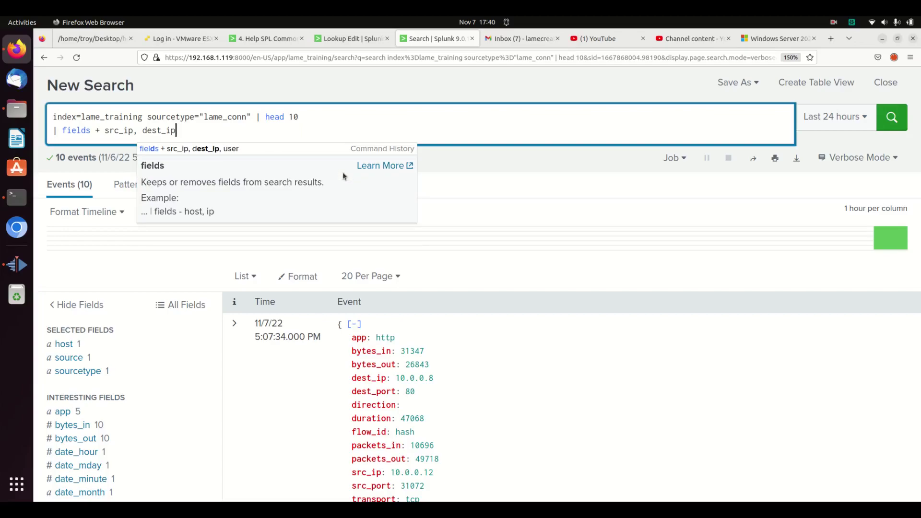
key("Return")
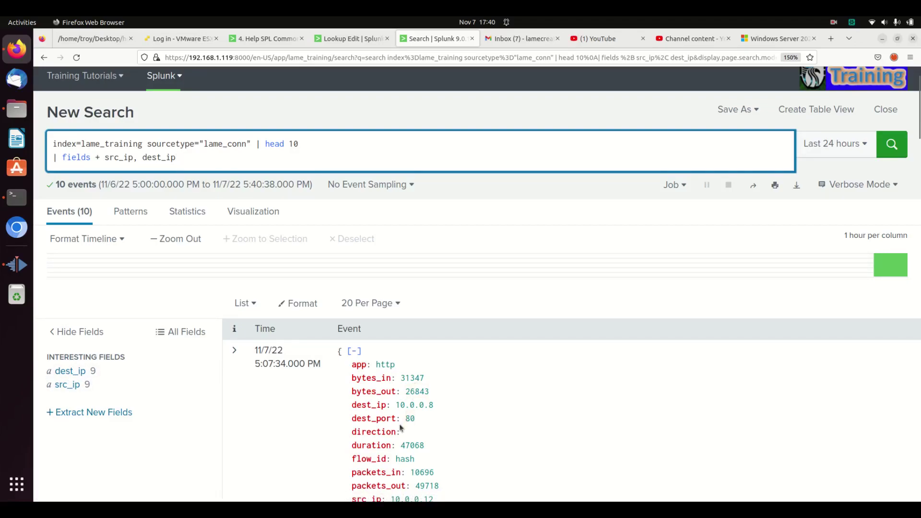
scroll(399, 424, "down", 4)
scroll(386, 393, "up", 4)
Delete the fields line and rerun the search with only head 10.
key("BackSpace")
key("BackSpace")
key("BackSpace")
key("BackSpace")
key("BackSpace")
key("BackSpace")
key("BackSpace")
key("BackSpace")
key("BackSpace")
key("BackSpace")
key("BackSpace")
key("BackSpace")
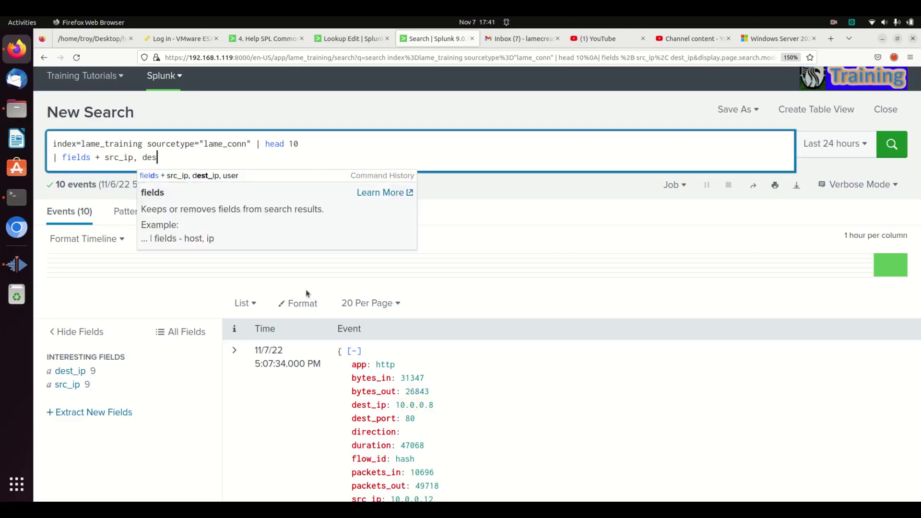
key("BackSpace")
key("BackSpace")
key("BackSpace")
key("BackSpace")
key("BackSpace")
key("BackSpace")
key("BackSpace")
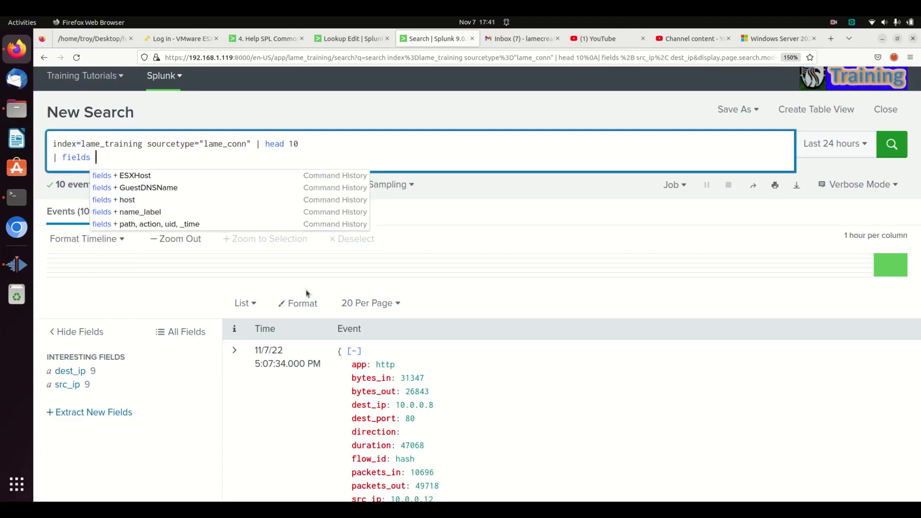
key("BackSpace")
key("BackSpace")
key("BackSpace")
key("BackSpace")
key("BackSpace")
key("BackSpace")
key("BackSpace")
key("BackSpace")
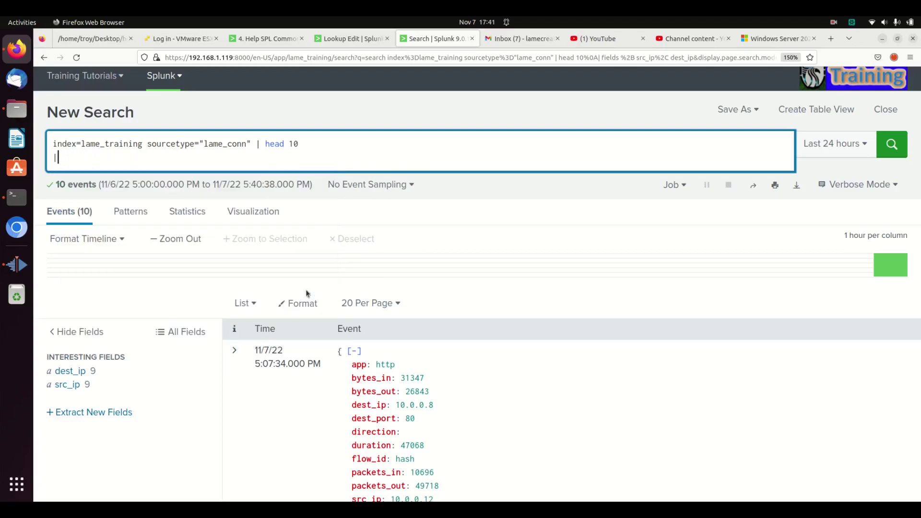
key("Return")
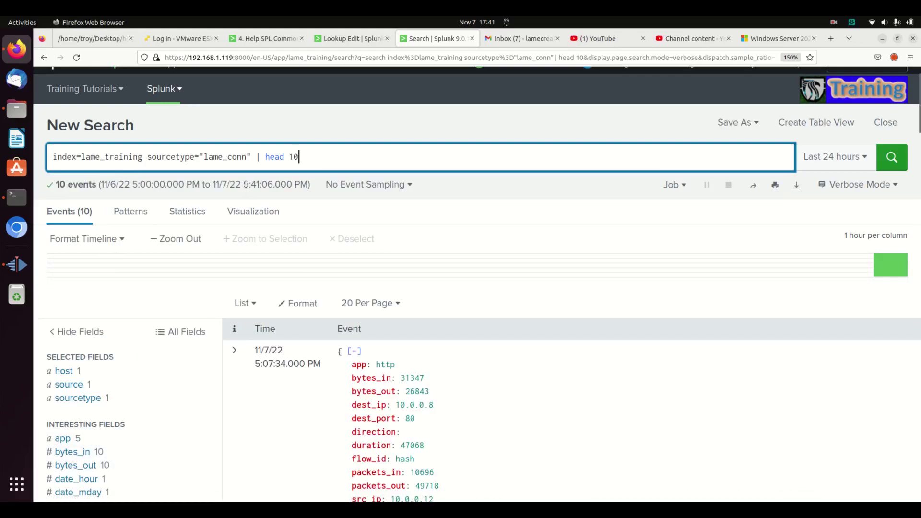
Add a new line '| fields - app' and run the search.
key("shift+Return")
type("| f")
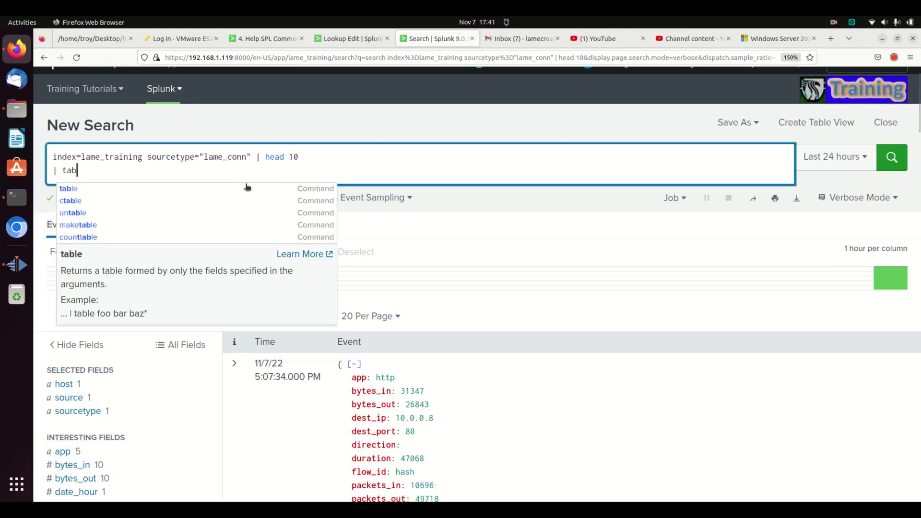
type("ields")
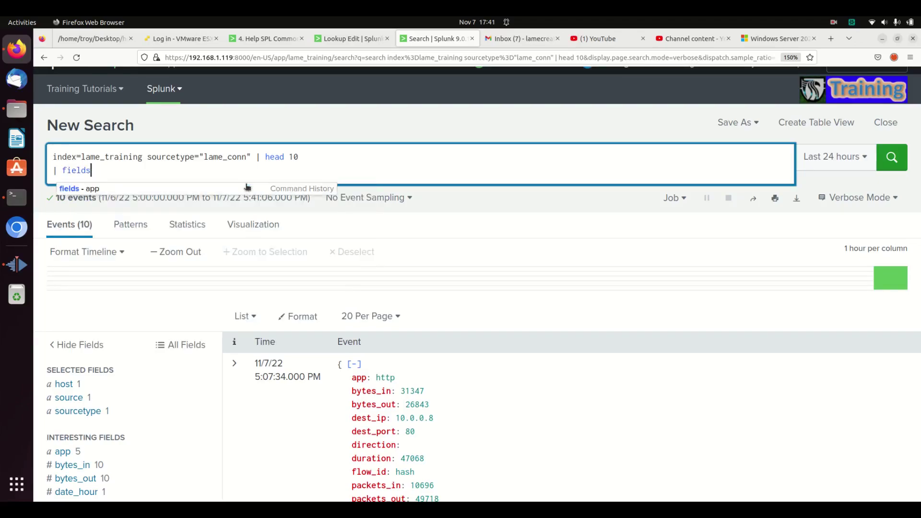
type(" - app")
left_click(247, 187)
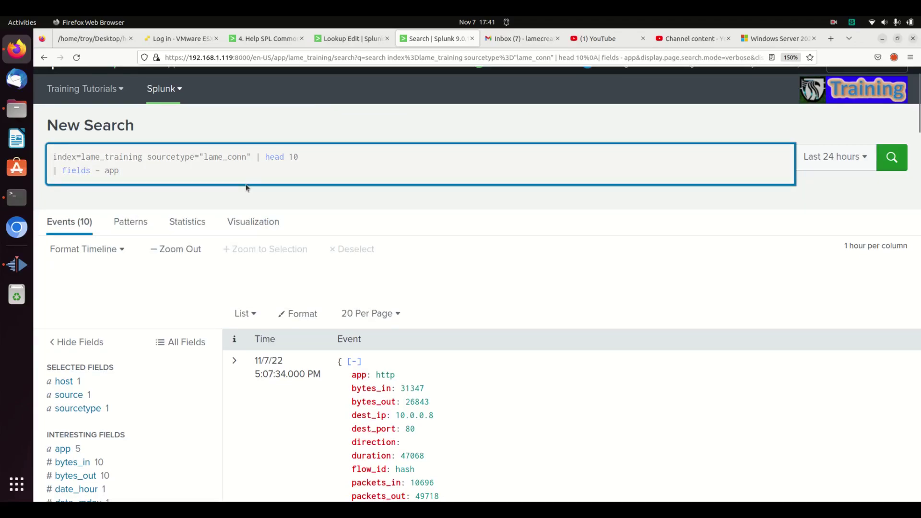
key("Return")
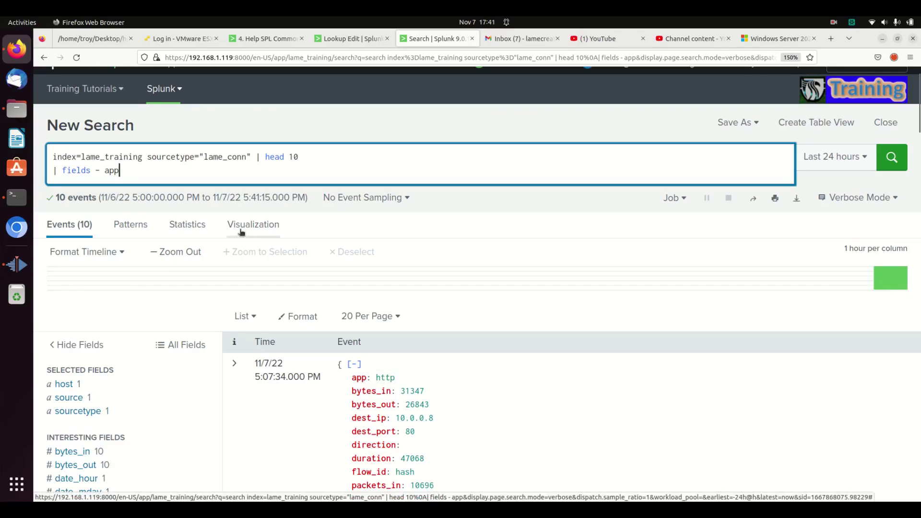
Change the fields line to '| fields src_ip, dest_ip' and run the search.
key("BackSpace")
key("BackSpace")
key("BackSpace")
key("BackSpace")
key("BackSpace")
key("BackSpace")
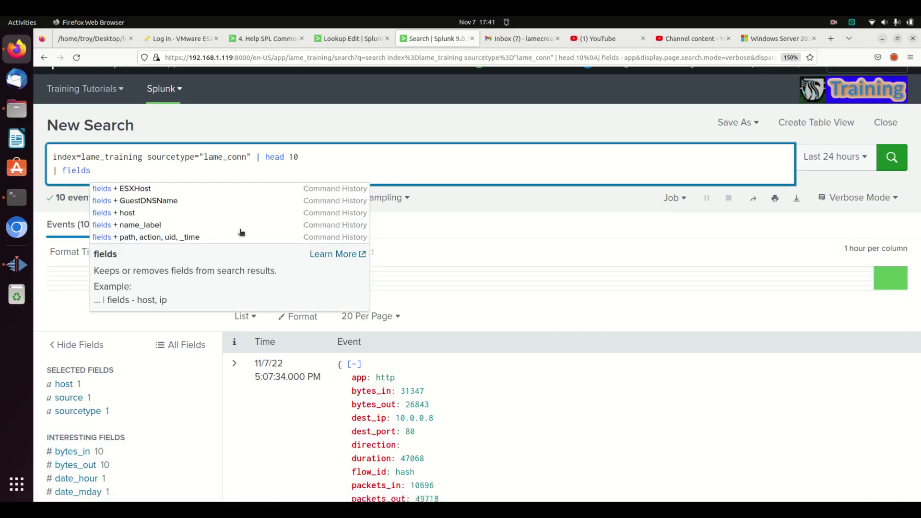
type("src")
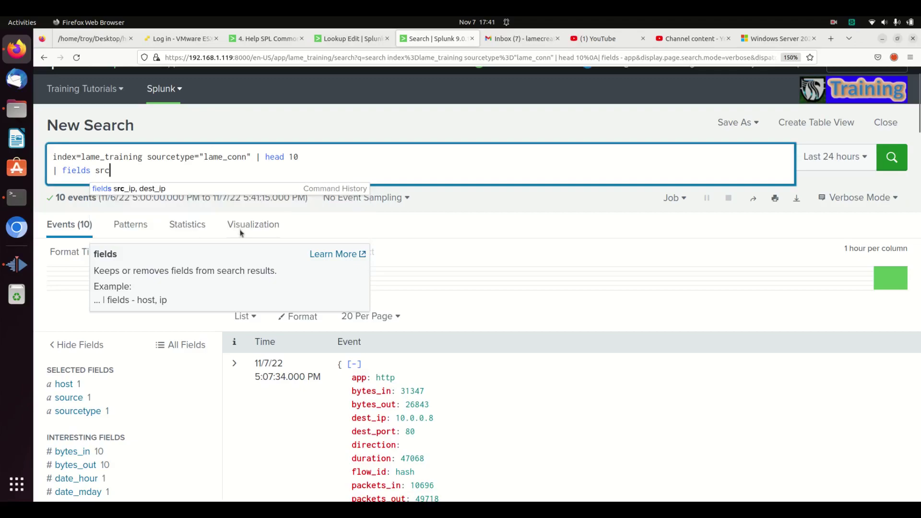
type("_ip, dest")
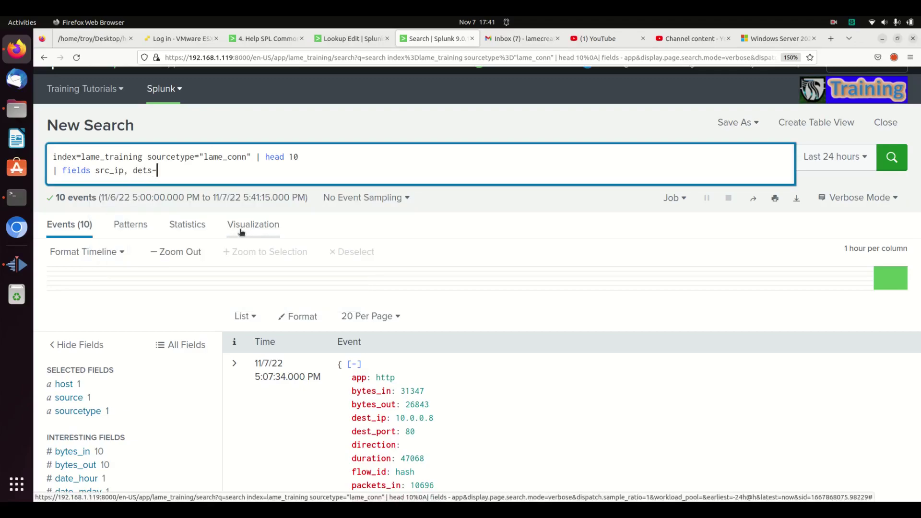
type("_ip")
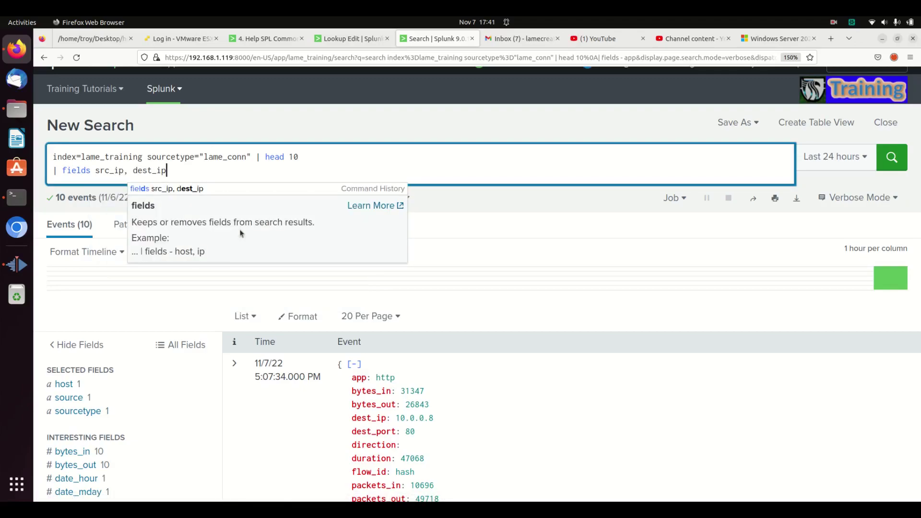
key("Return")
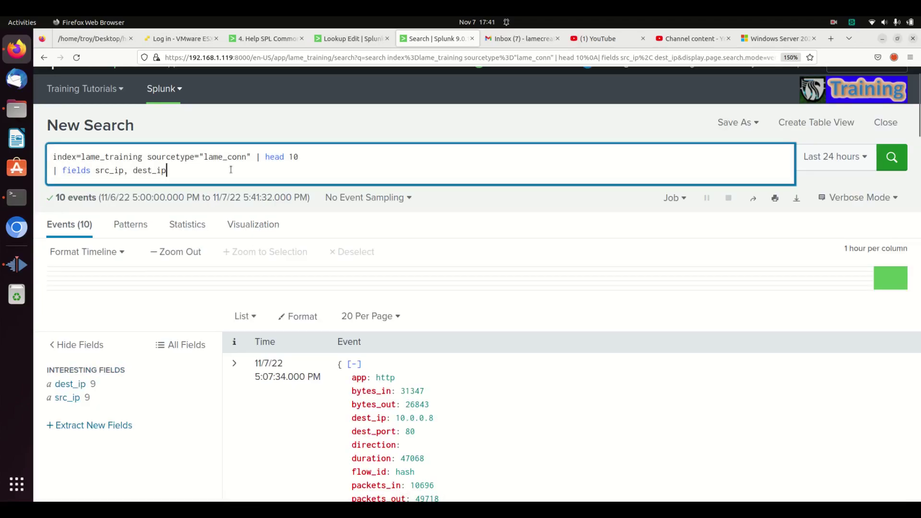
Add '| table src_ip, dest_ip', delete the fields line, and rerun the search.
key("shift+Return")
type("| table ")
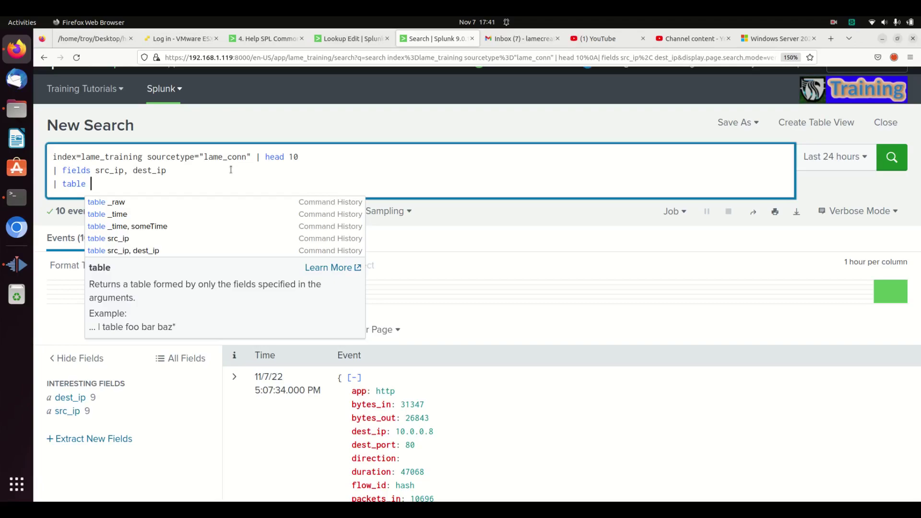
type("src_ip, dest_")
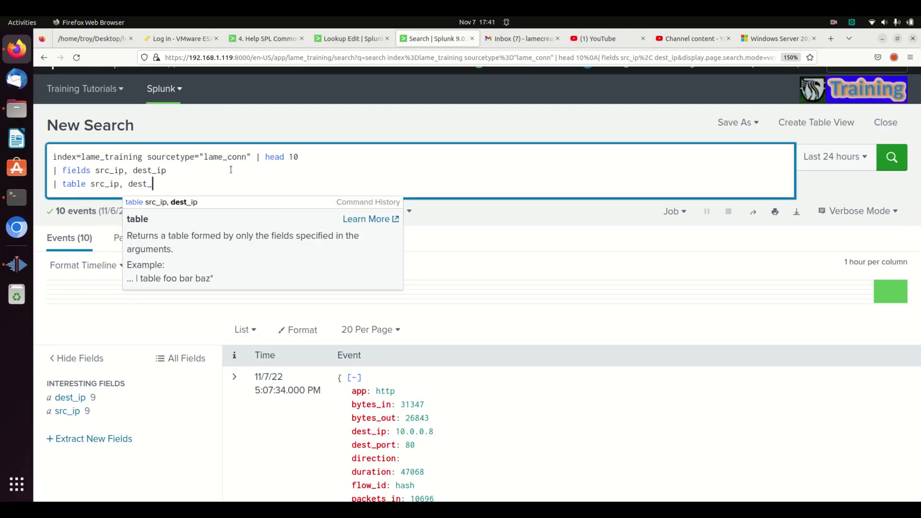
type("ip")
left_click_drag(166, 170, 42, 168)
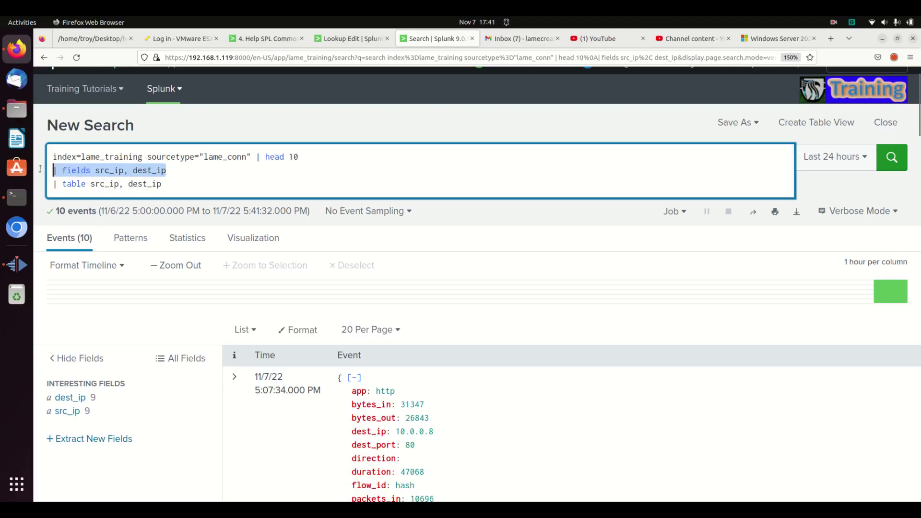
key("BackSpace")
key("Return")
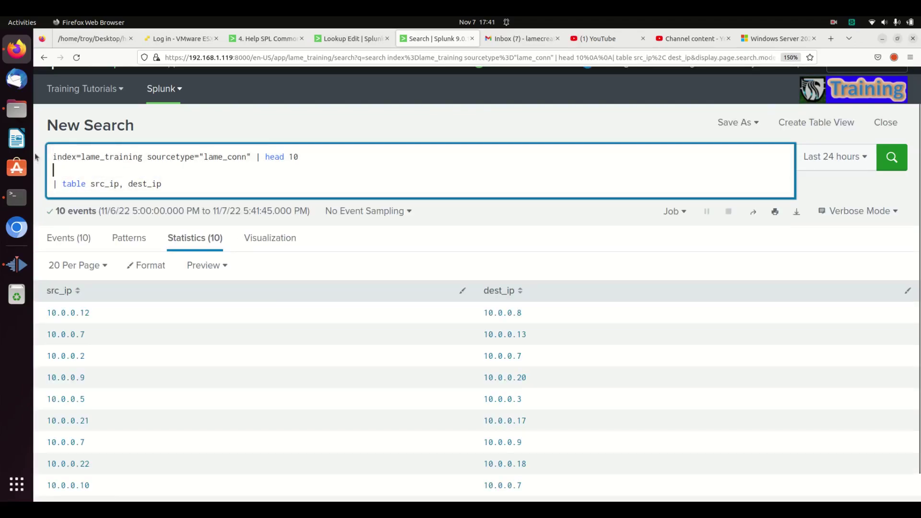
Restore the deleted '| fields src_ip, dest_ip' line and add blank lines below it.
key("ctrl+z")
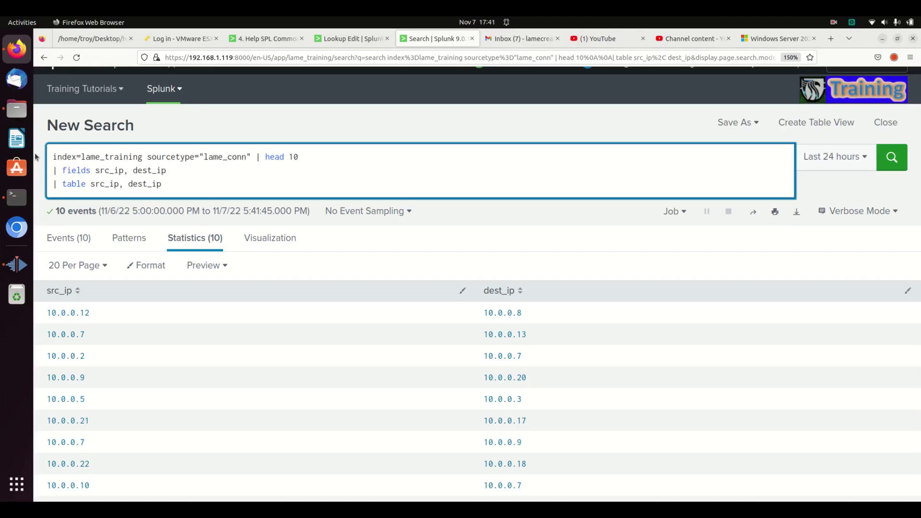
key("shift+Return")
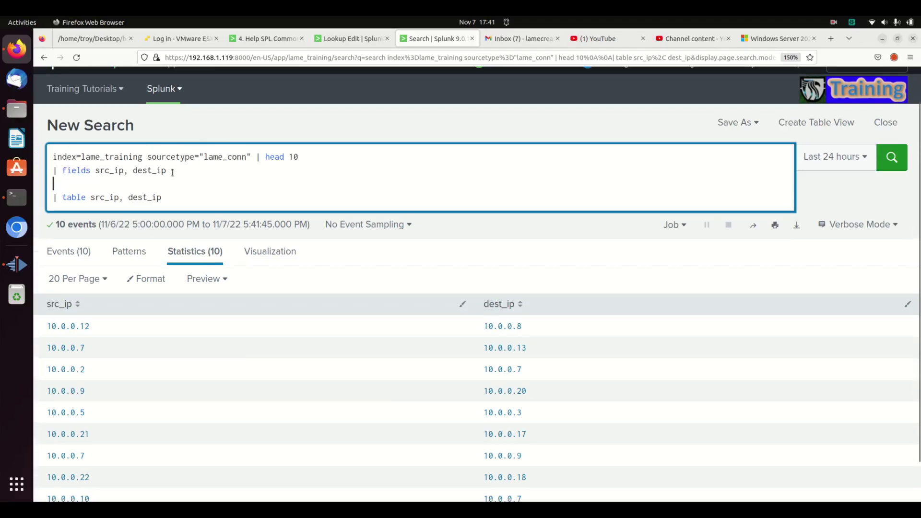
key("shift+Return")
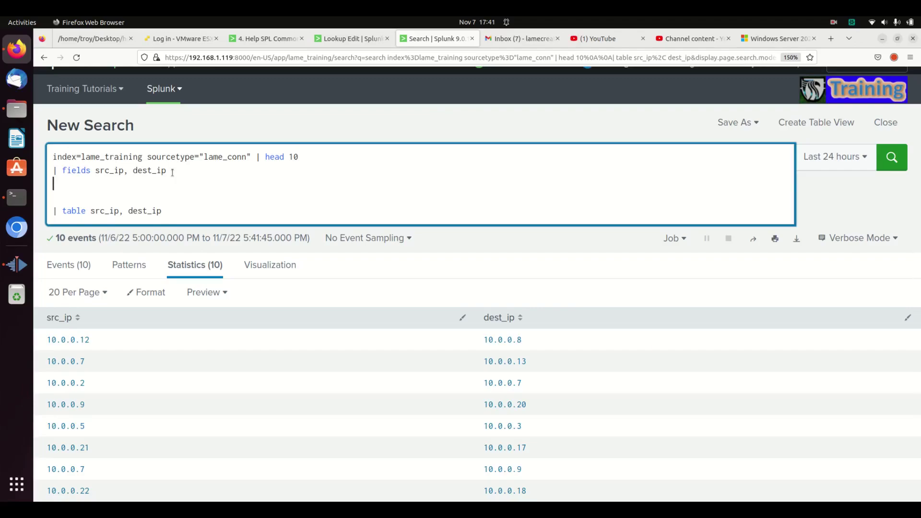
Extend the table line to '| table src_ip, dest_ip, _raw' and rerun the search.
key("Up")
key("Down")
key("ctrl+End")
key("Up")
key("Down")
key("Up")
key("Up")
key("Up")
key("Down")
left_click(172, 172)
key("Down")
key("Down")
key("Down")
type(", _raw")
key("Return")
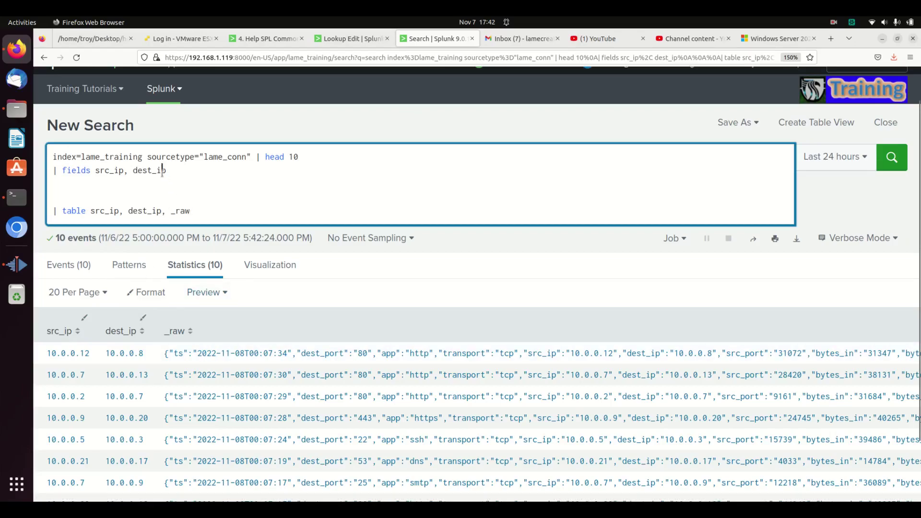
Trim the fields line to '| fields src_ip' and rerun, leaving dest_ip empty in the table.
double_click(164, 170)
key("BackSpace")
key("BackSpace")
key("BackSpace")
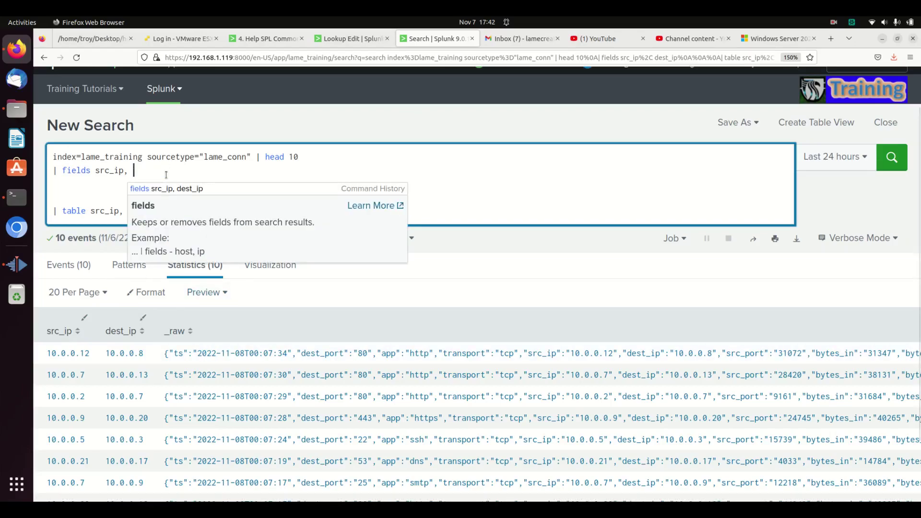
key("Return")
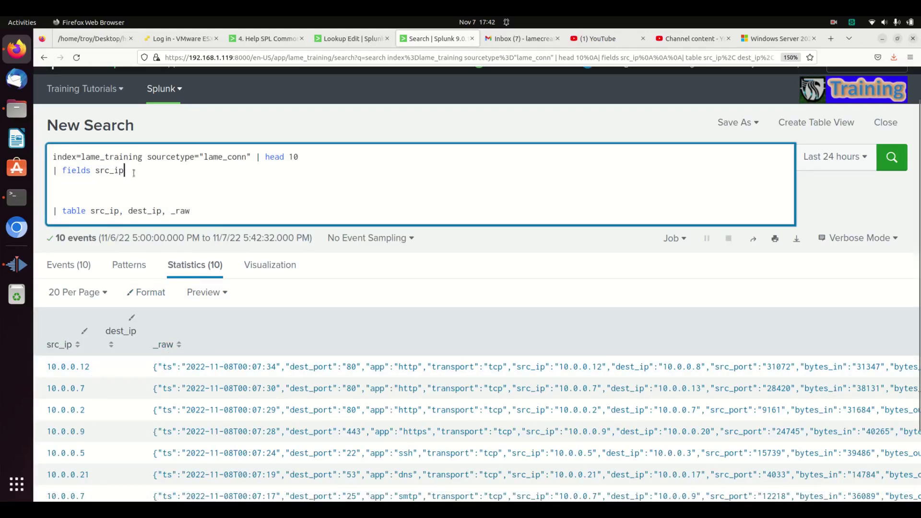
left_click(172, 211)
left_click(181, 200)
left_click(147, 171)
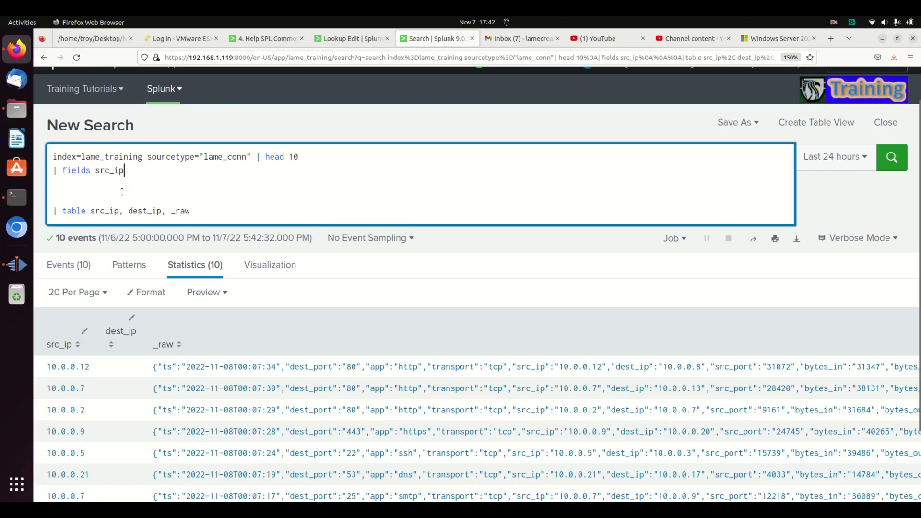